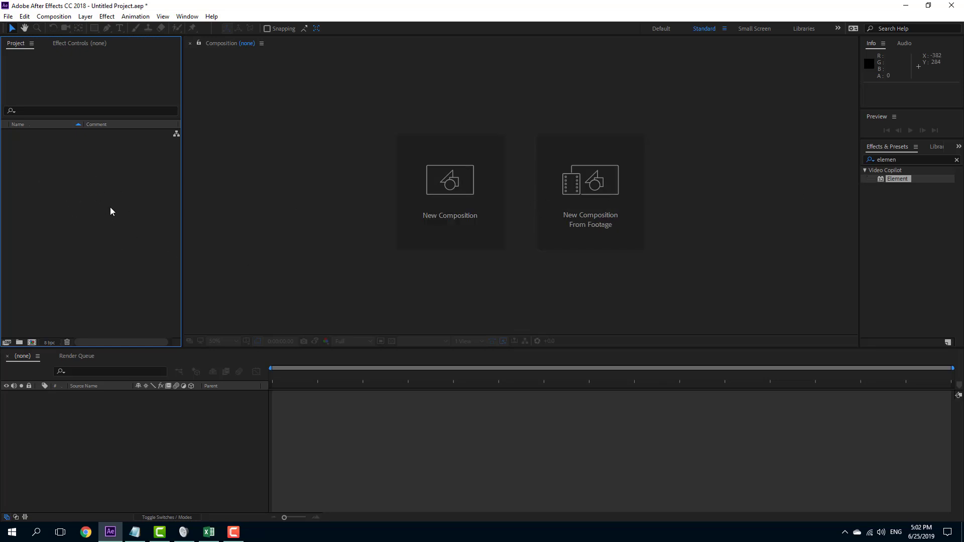
Step: Create a new composition from the DVCPRO HD 720 25 preset
right_click(82, 183)
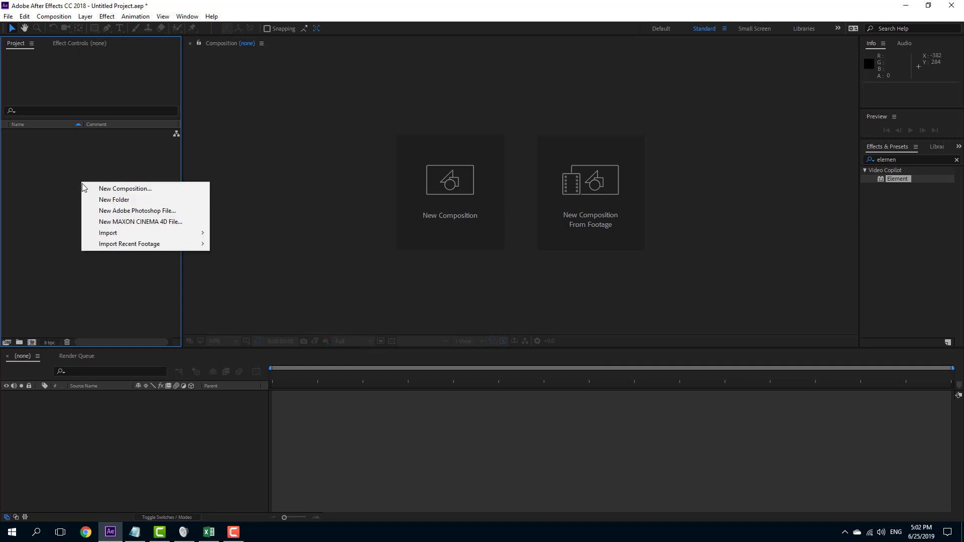
click(94, 191)
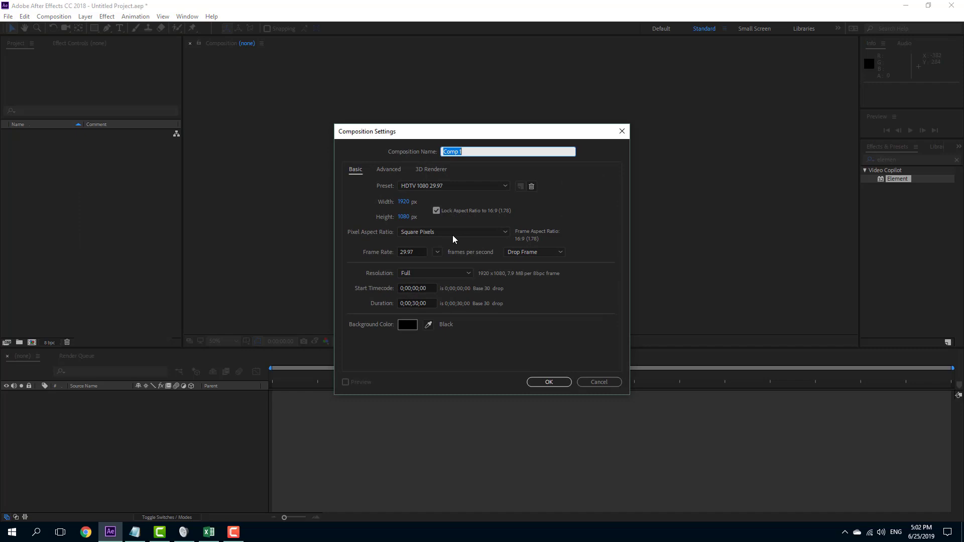
click(453, 186)
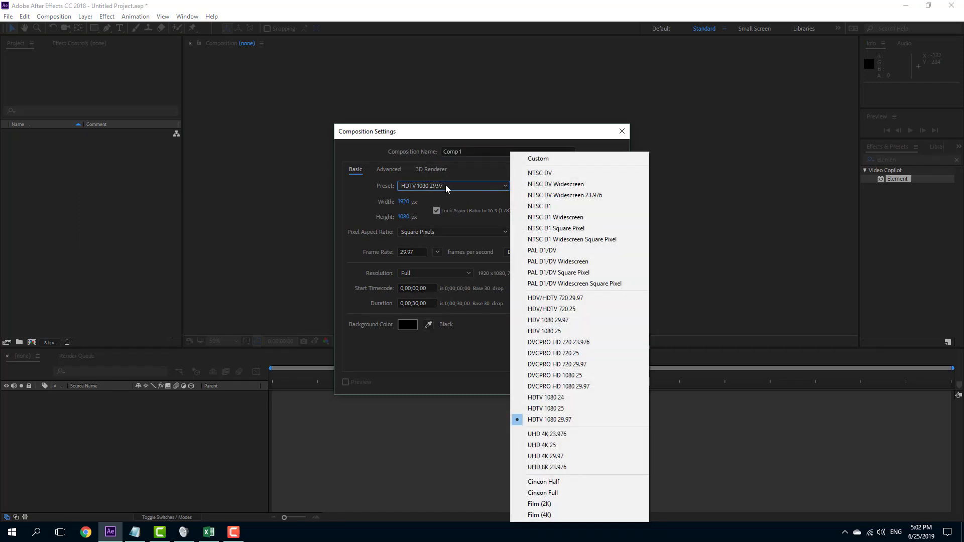
click(580, 353)
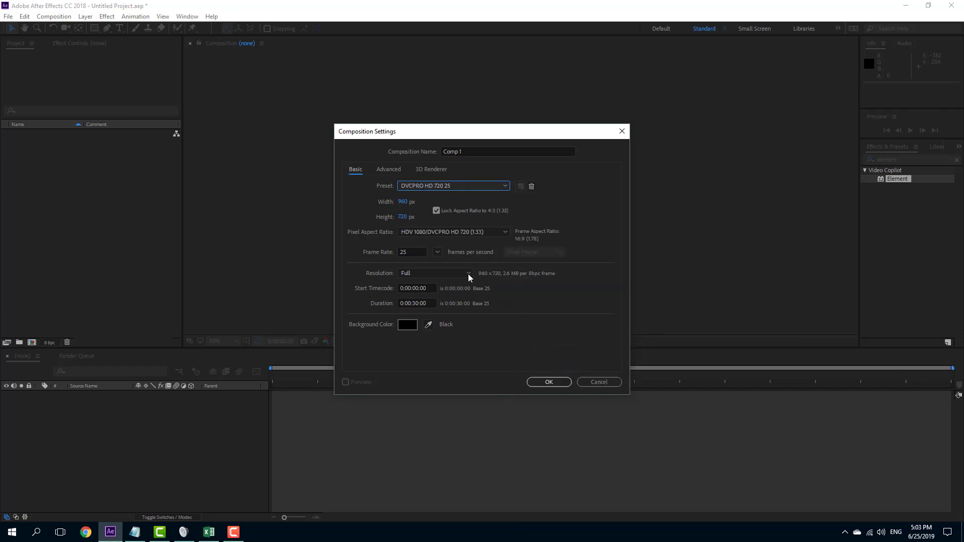
click(554, 381)
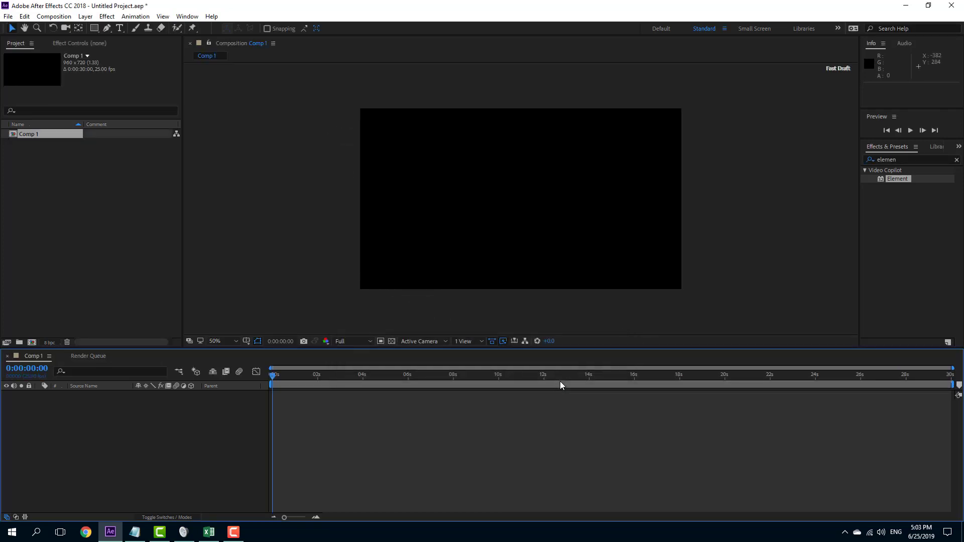
Step: Add a Dark Gray Solid 1 layer to Comp 1 with default settings
right_click(163, 420)
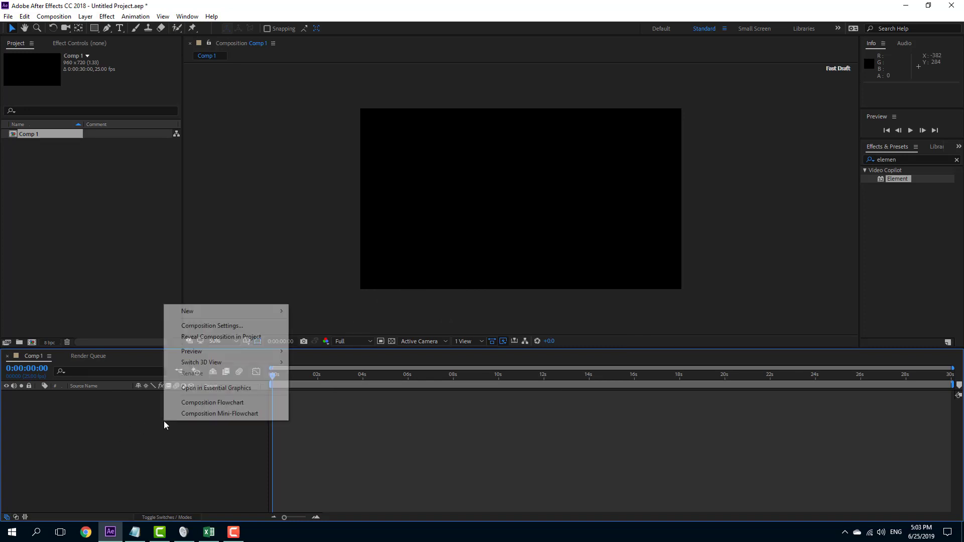
mouse_move(227, 315)
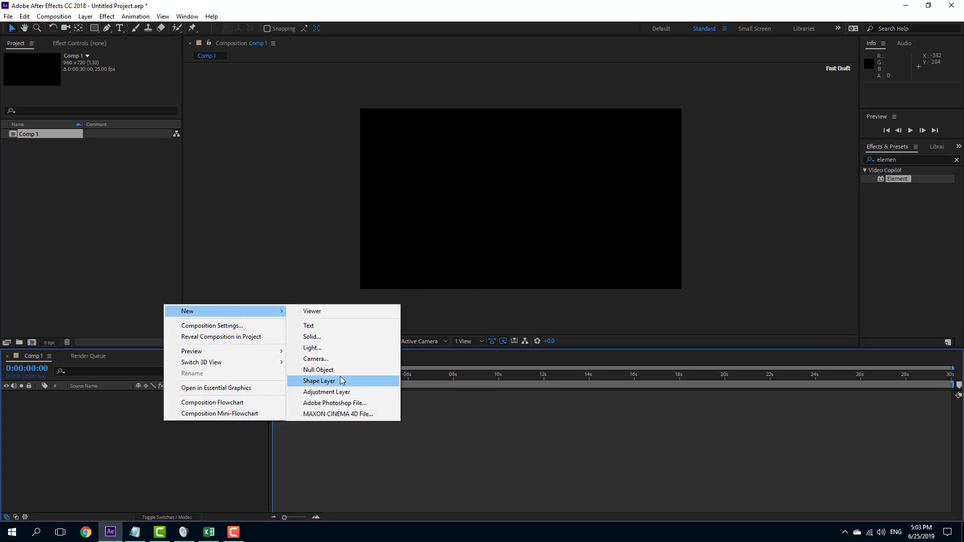
click(327, 337)
click(517, 355)
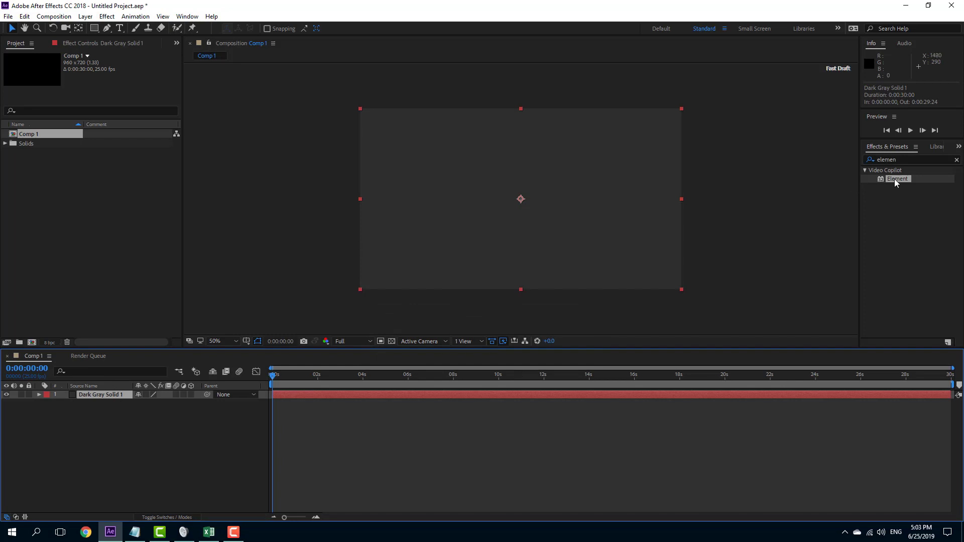
Step: Drag the Element effect onto Dark Gray Solid 1 in the timeline
drag(893, 179, 604, 187)
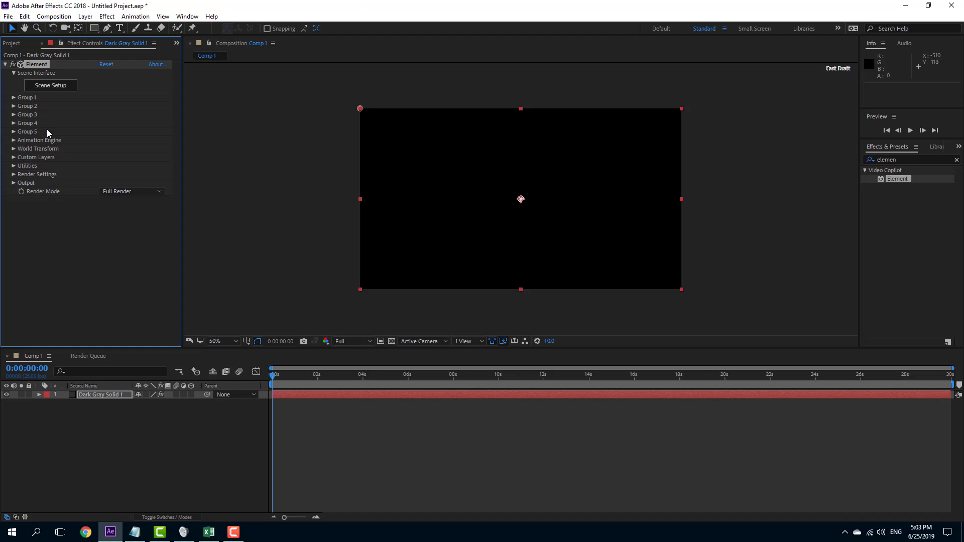
Step: Open and maximize Element's Scene Setup, then browse the Starter_Pack_Physical models
click(52, 85)
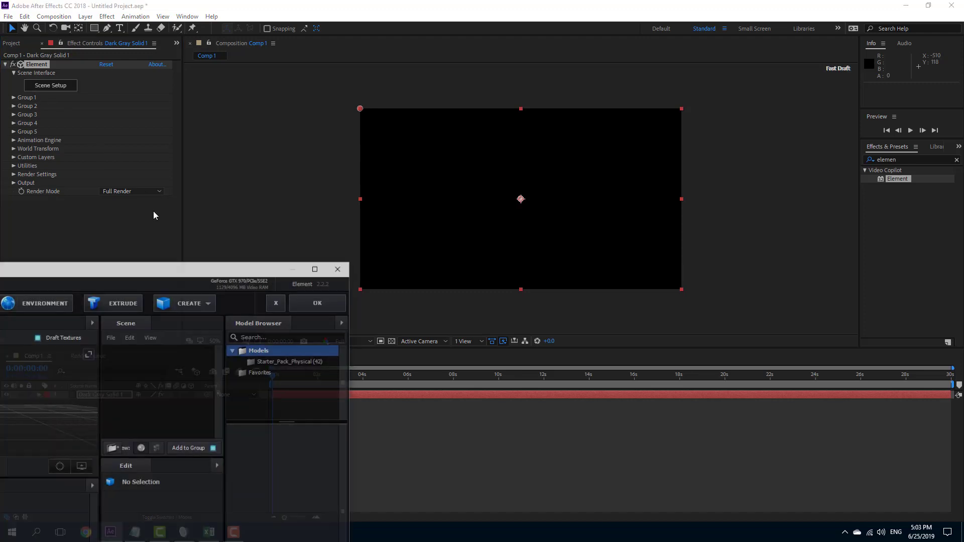
drag(197, 273, 571, 163)
double_click(571, 162)
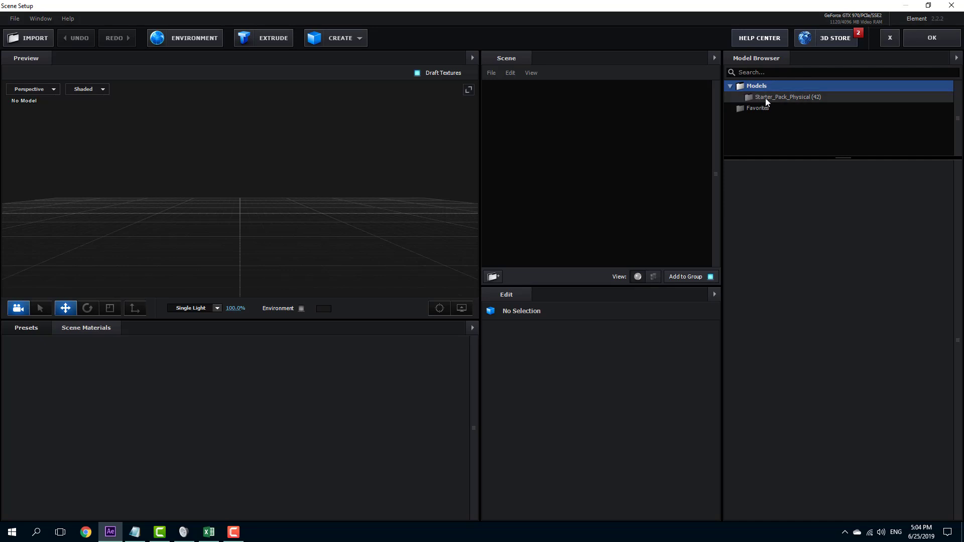
click(765, 98)
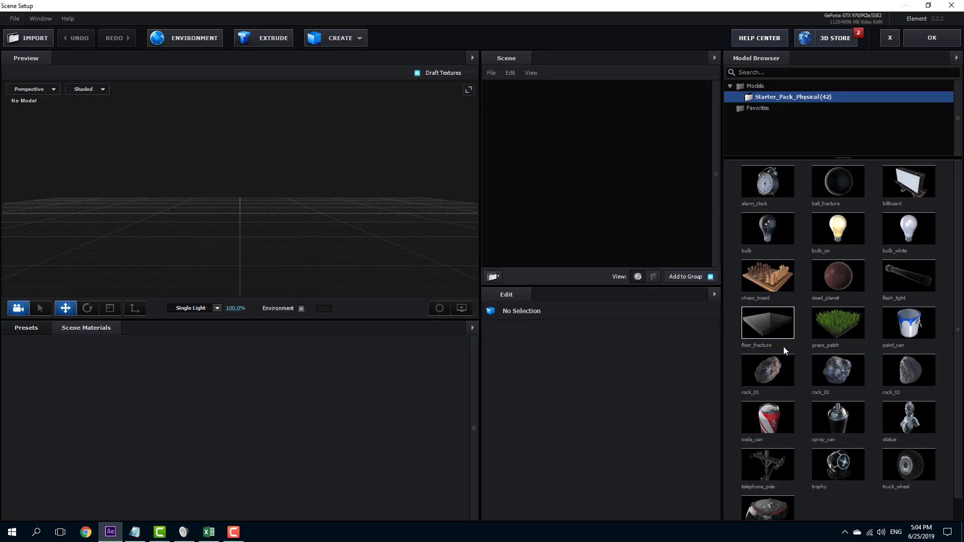
Step: Add the paint_can model to the scene and list its paint_can and paint_drip materials
click(910, 331)
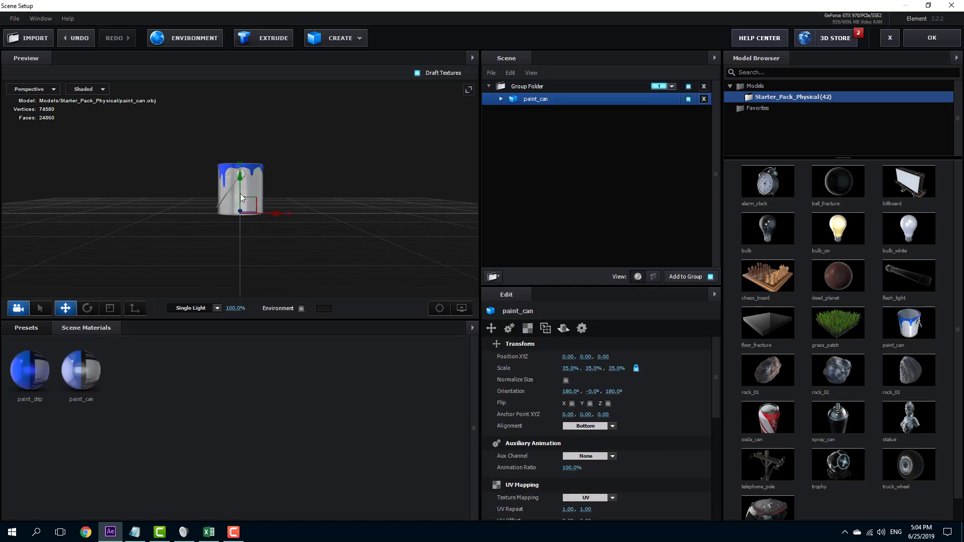
mouse_move(257, 188)
mouse_down()
mouse_move(221, 207)
mouse_move(261, 217)
mouse_move(273, 203)
mouse_move(205, 203)
mouse_move(296, 218)
mouse_move(281, 192)
mouse_move(269, 209)
mouse_move(237, 206)
mouse_move(406, 192)
mouse_move(282, 212)
mouse_move(291, 219)
mouse_move(282, 212)
mouse_up()
scroll(237, 213, up, 5)
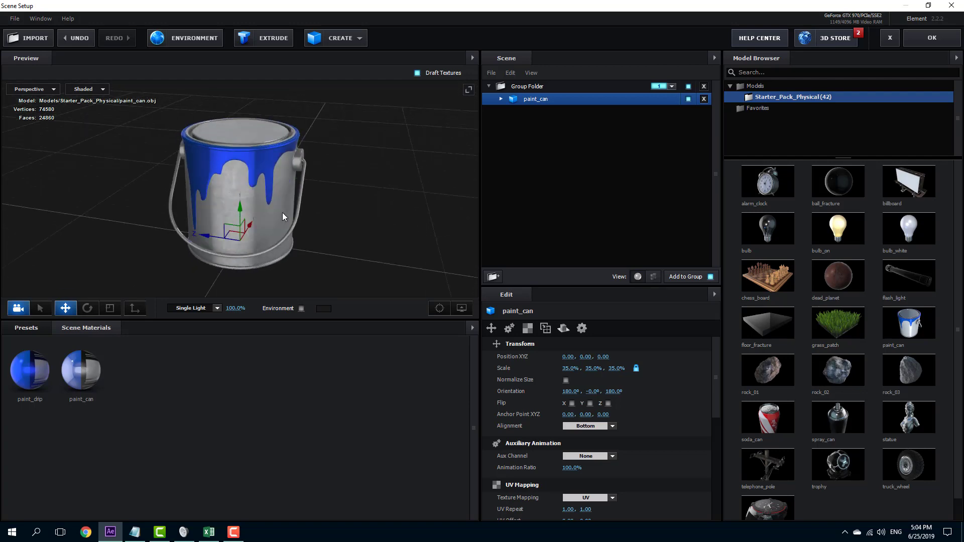
click(500, 98)
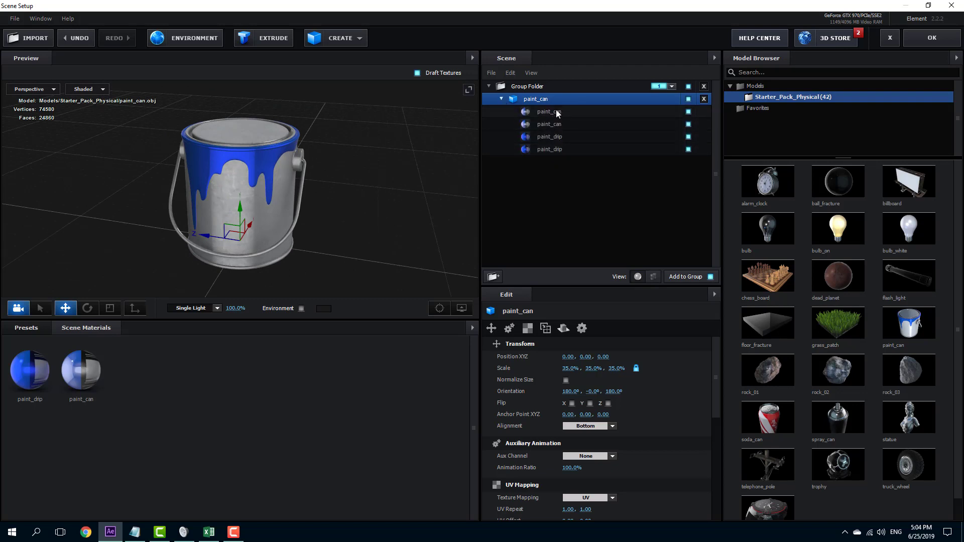
Step: Apply the Physical presets Chrome to the can's body and Paint_Red to its top
click(40, 330)
click(50, 385)
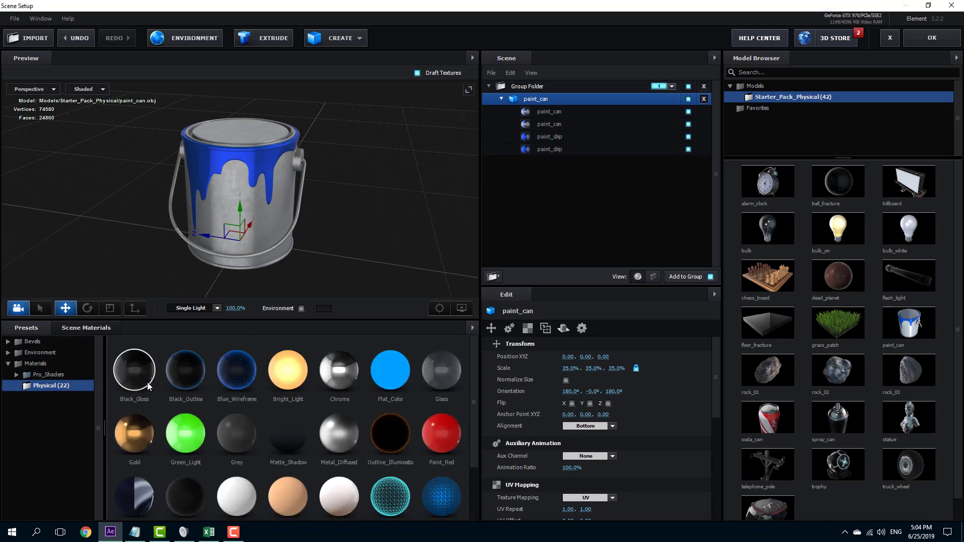
mouse_move(344, 372)
mouse_down()
mouse_move(306, 369)
mouse_move(254, 246)
mouse_up()
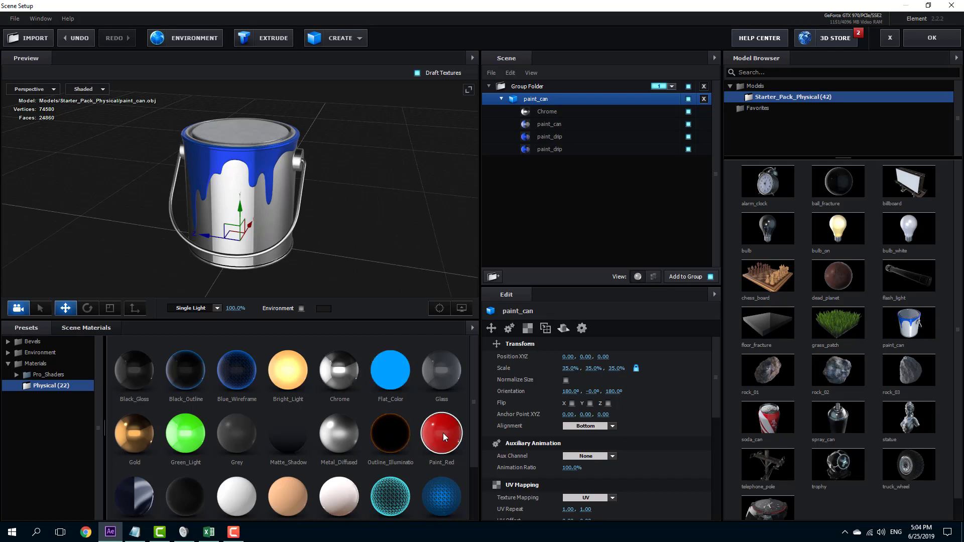
mouse_move(442, 433)
mouse_down()
mouse_move(563, 203)
mouse_move(559, 142)
mouse_move(546, 126)
mouse_up()
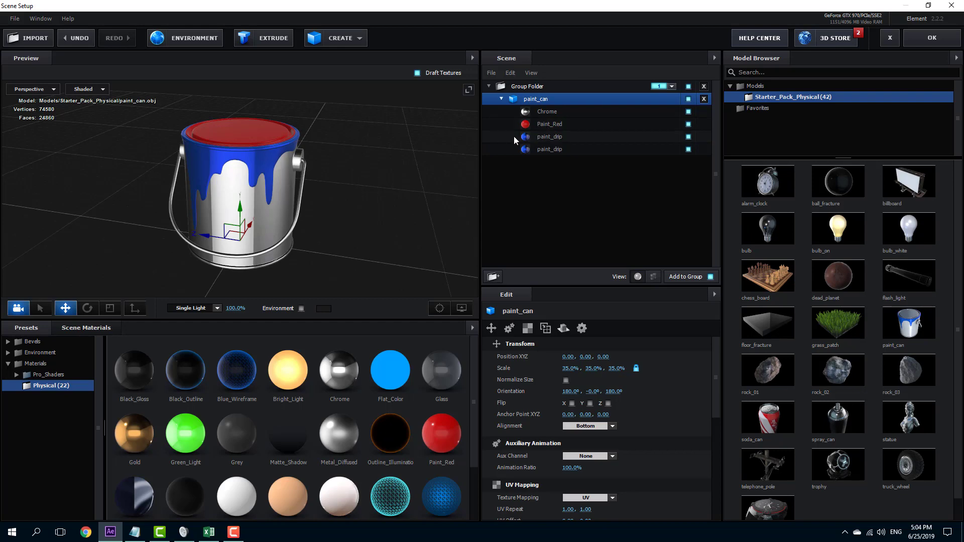
mouse_move(383, 139)
mouse_down()
mouse_move(329, 176)
mouse_move(377, 132)
mouse_move(389, 95)
mouse_move(346, 147)
mouse_move(376, 145)
mouse_up()
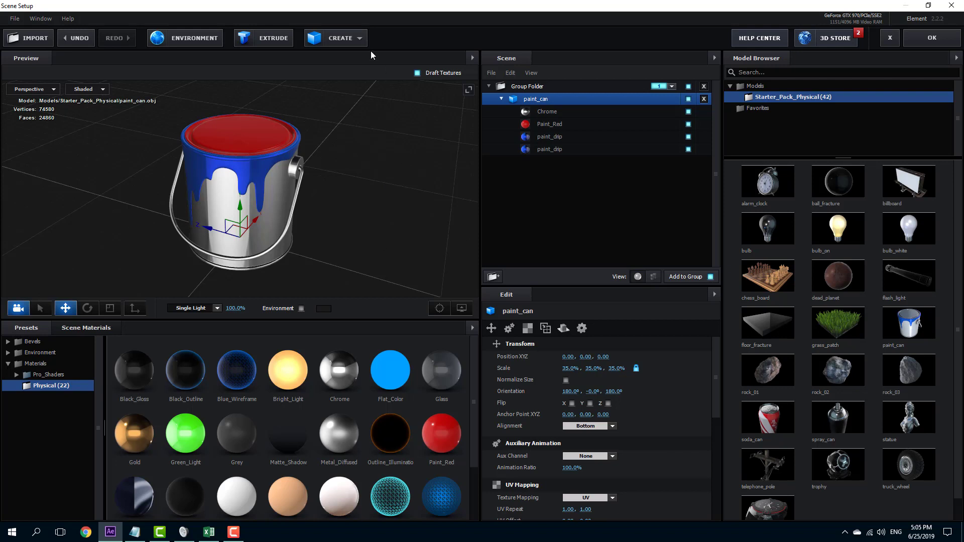
click(352, 39)
Step: Back in After Effects, set Group 1's Particle Replicator to a Ring shape with Particle Count 10
click(931, 37)
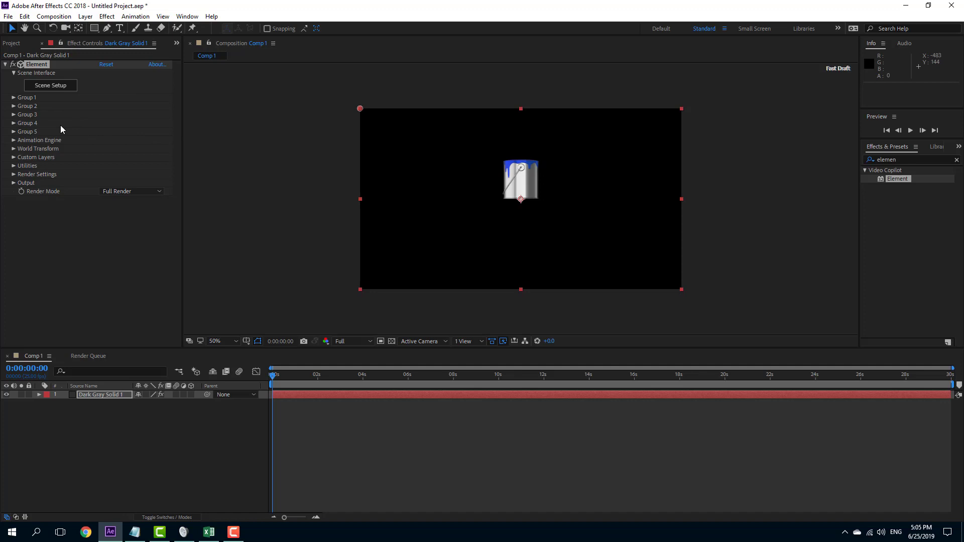
click(13, 98)
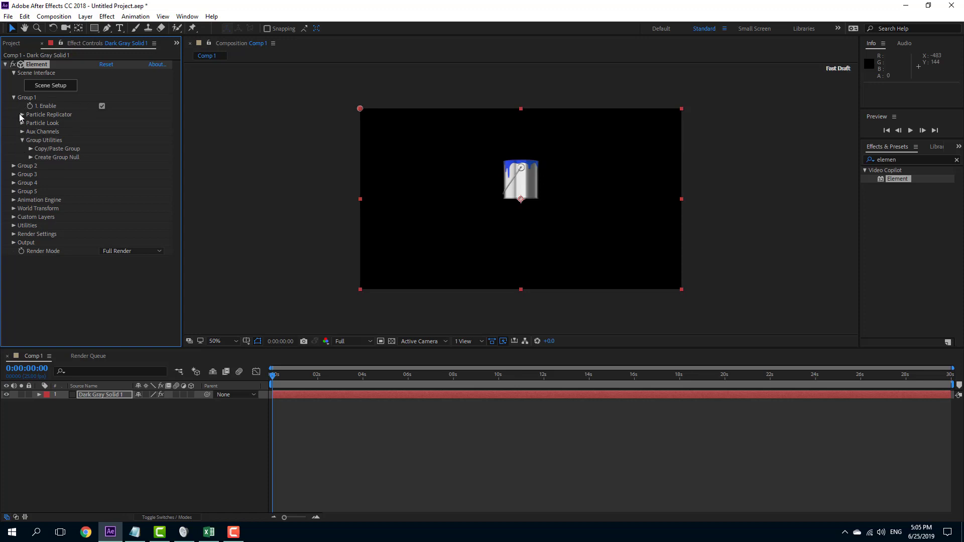
click(21, 115)
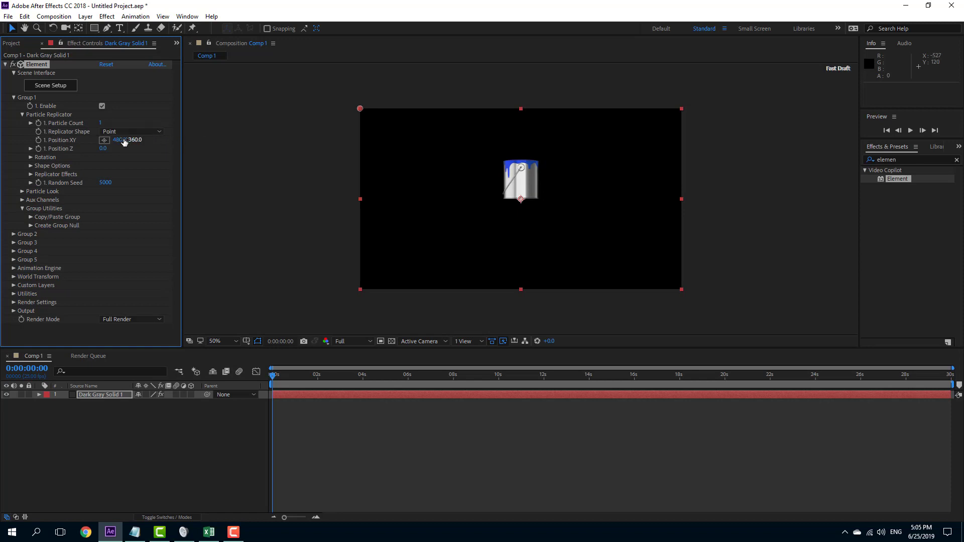
click(149, 132)
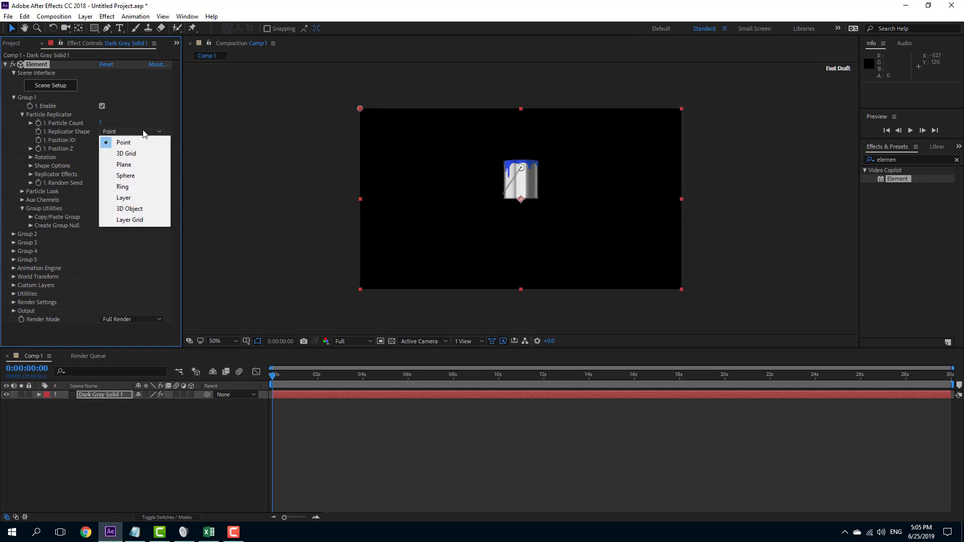
click(138, 188)
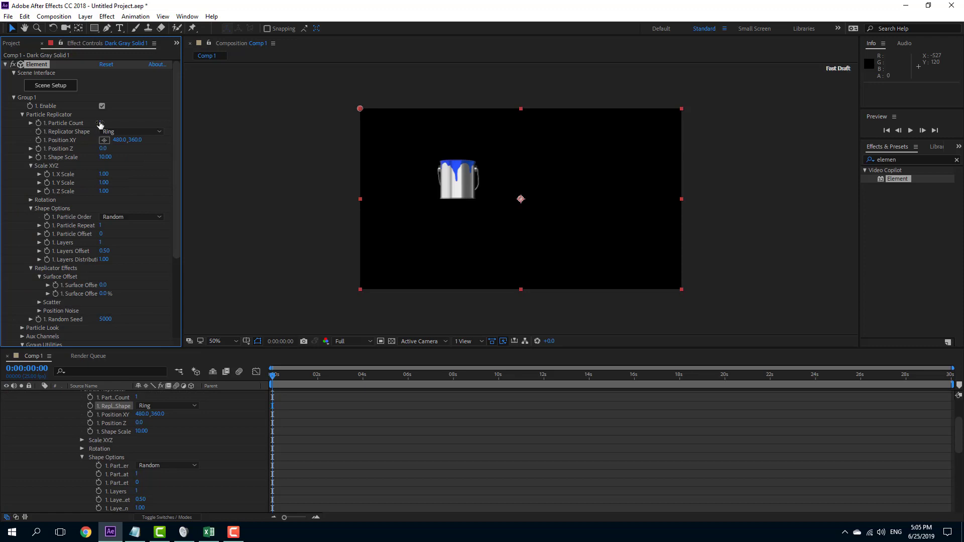
drag(100, 123, 107, 122)
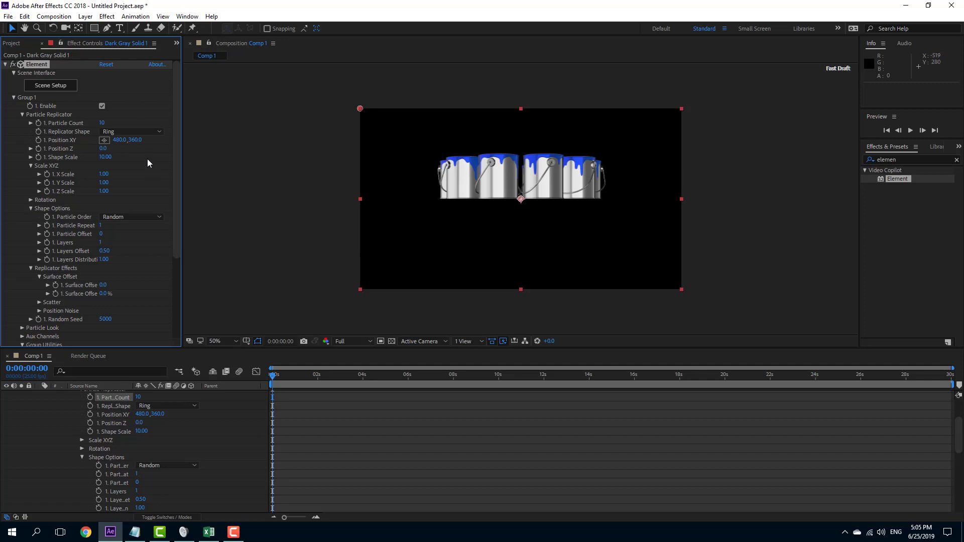
scroll(92, 181, down, 3)
scroll(92, 181, up, 8)
Step: Collapse Group 1 and inspect Animation Engine, World Transform, Custom Layers, Utilities and Render Settings
click(13, 98)
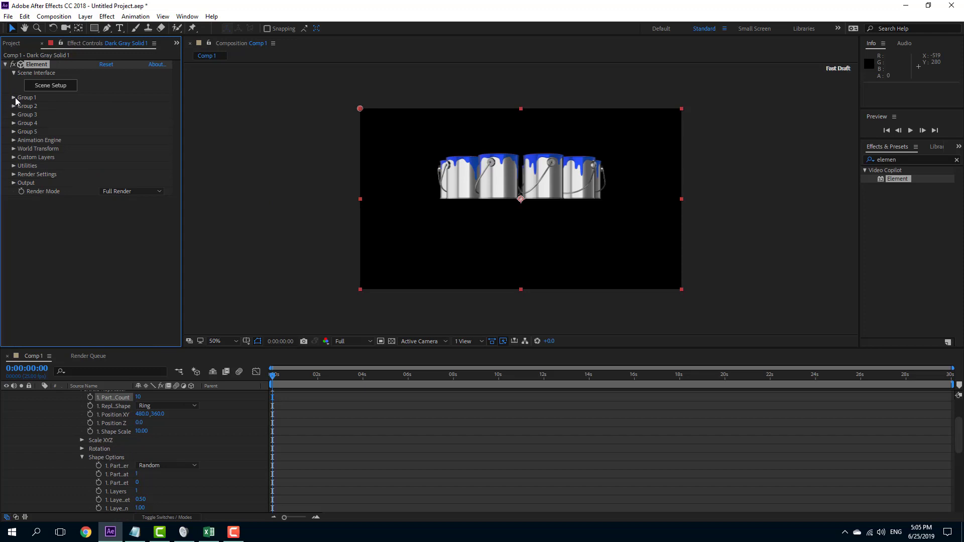
click(14, 141)
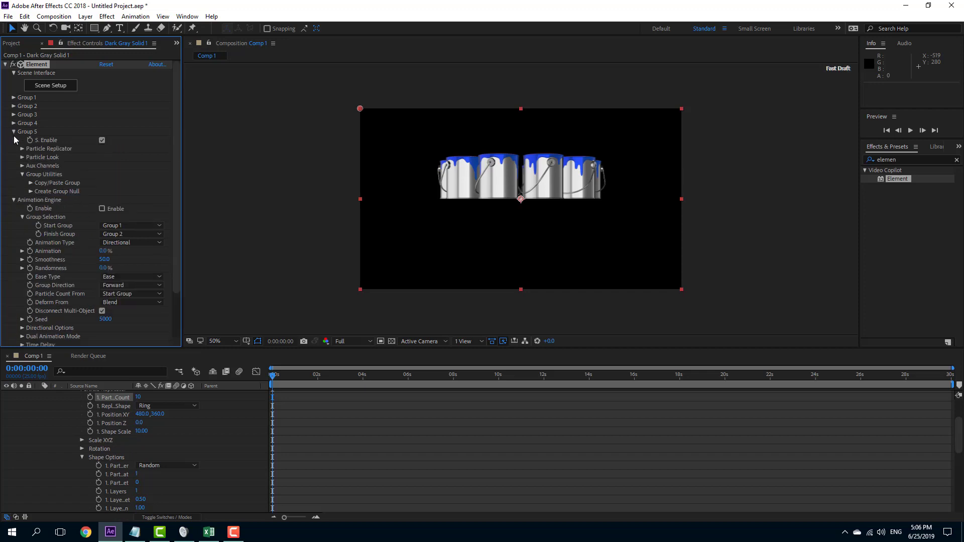
click(14, 141)
click(12, 149)
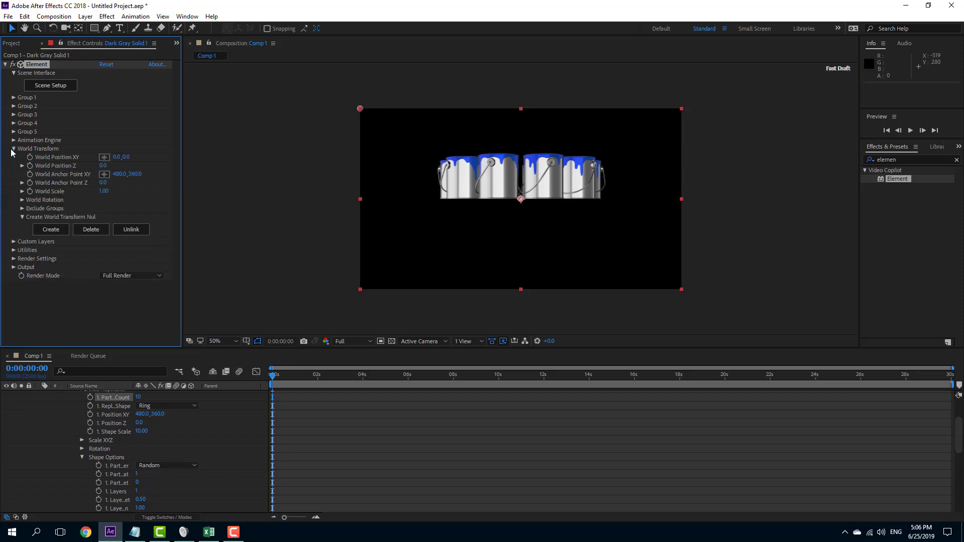
click(13, 149)
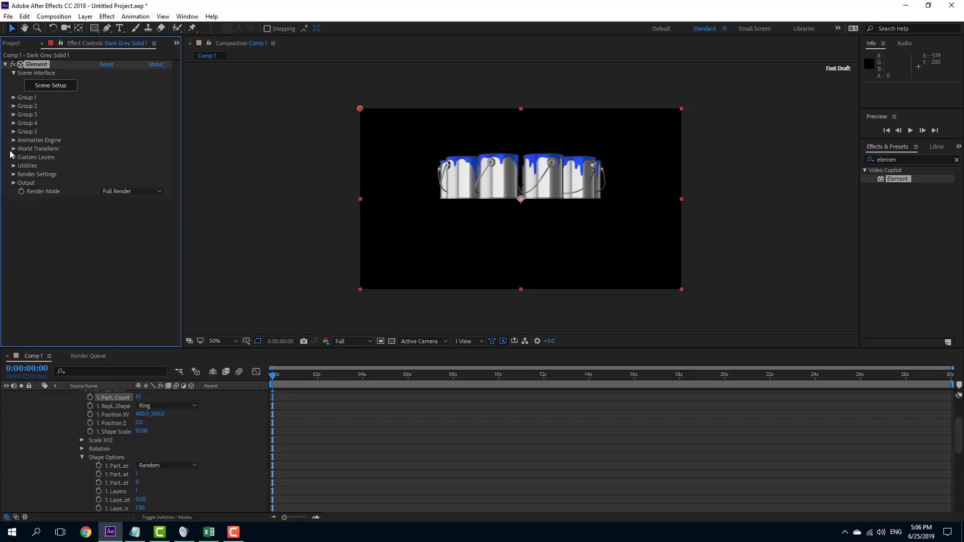
click(13, 157)
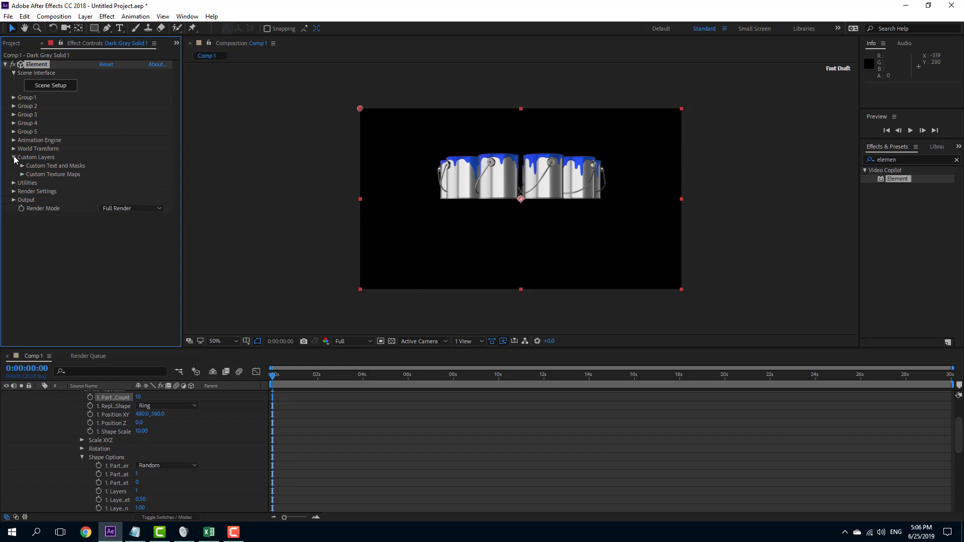
click(13, 158)
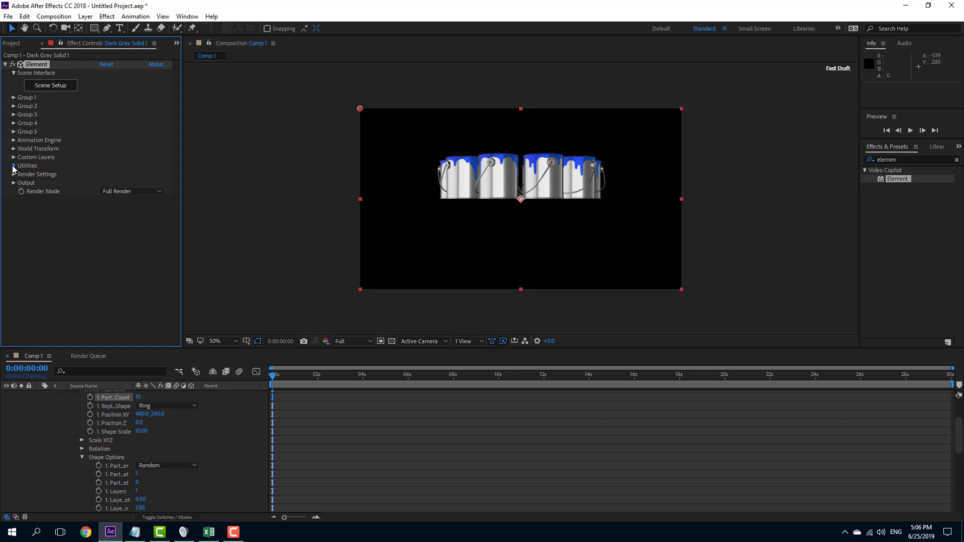
click(14, 167)
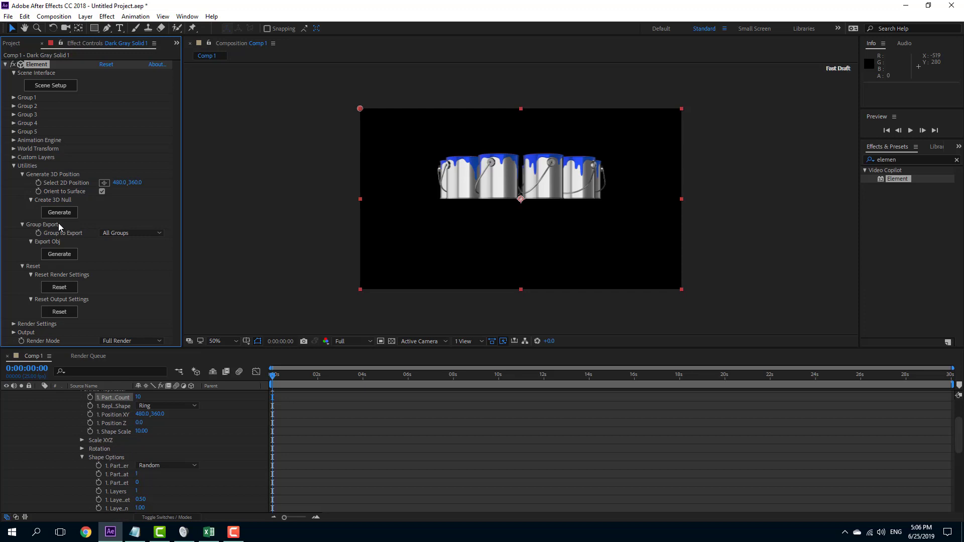
click(14, 166)
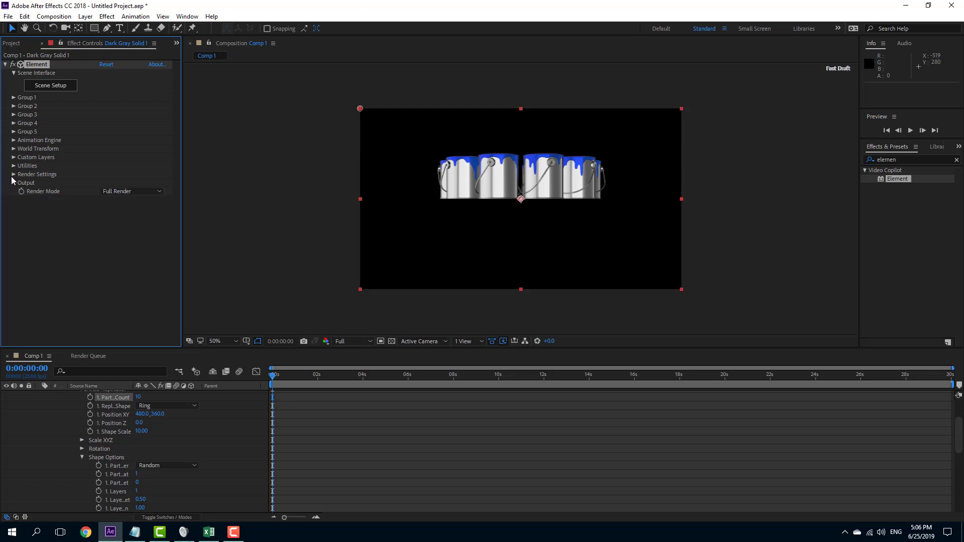
click(13, 174)
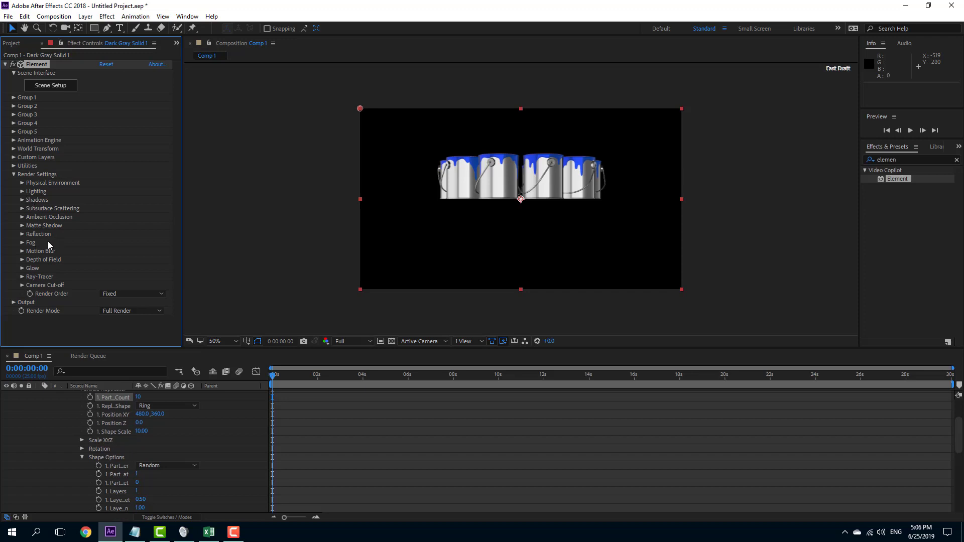
click(14, 175)
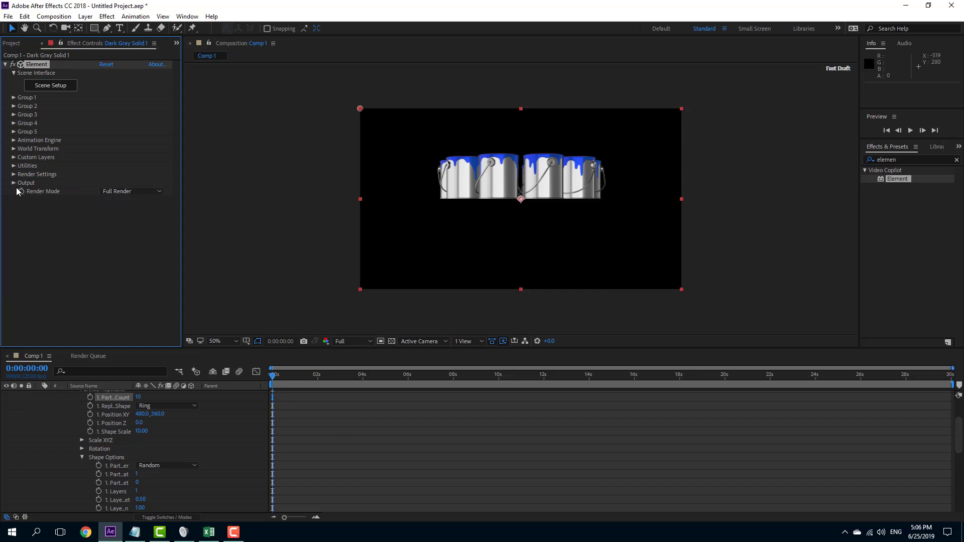
click(145, 191)
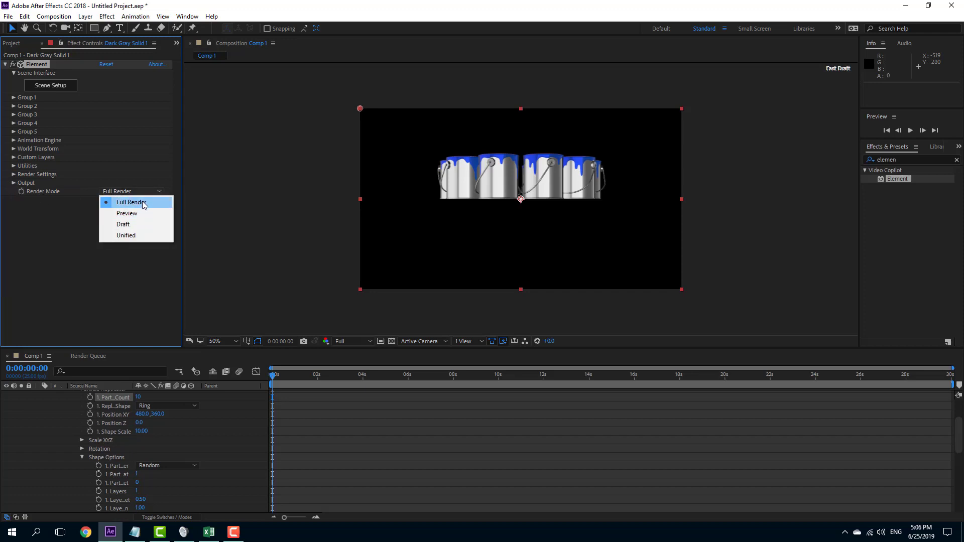
click(142, 224)
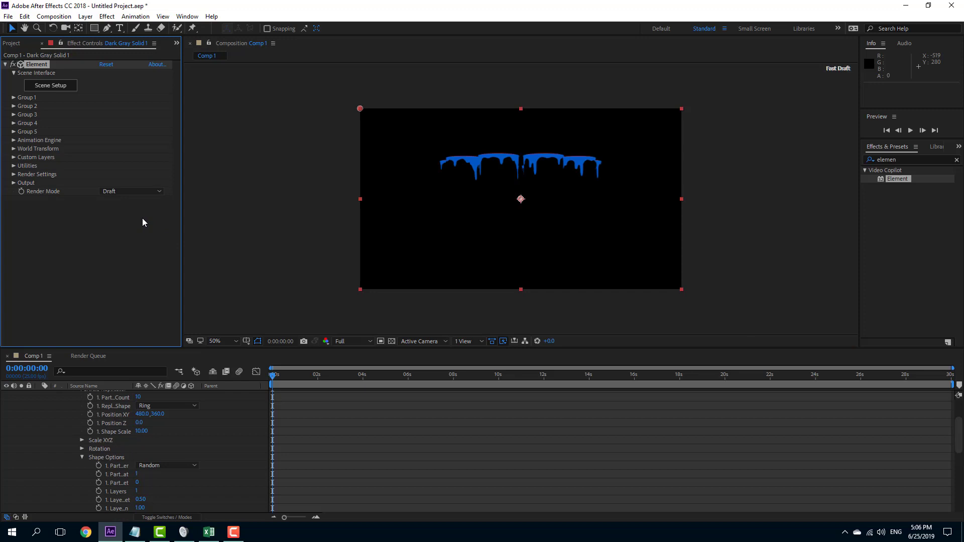
click(143, 191)
click(138, 214)
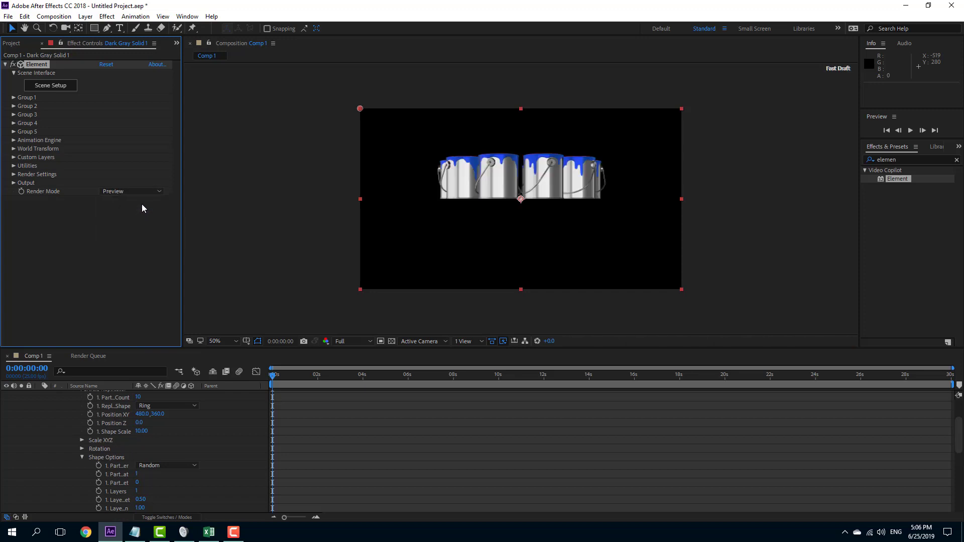
click(143, 192)
click(147, 196)
Step: Fold the Scene Interface section shut in Effect Controls
click(14, 73)
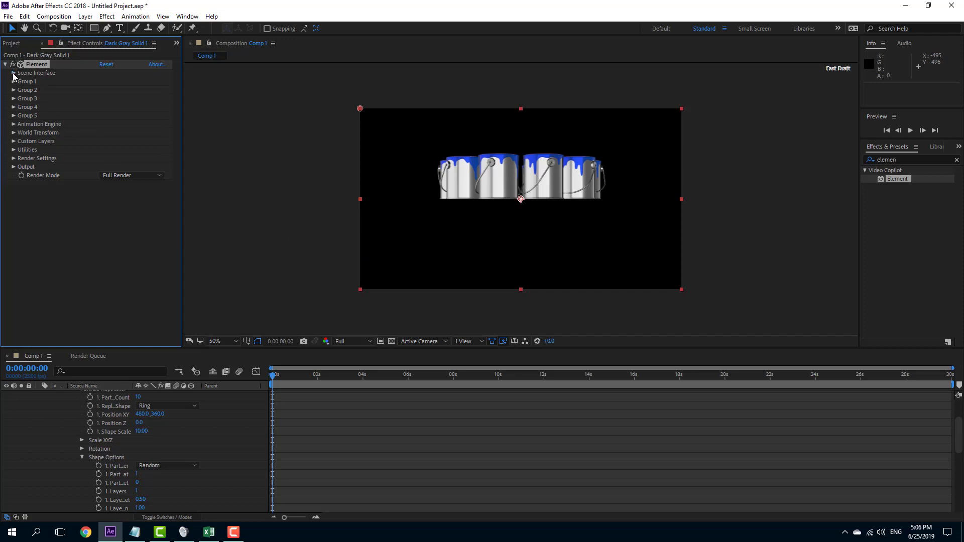